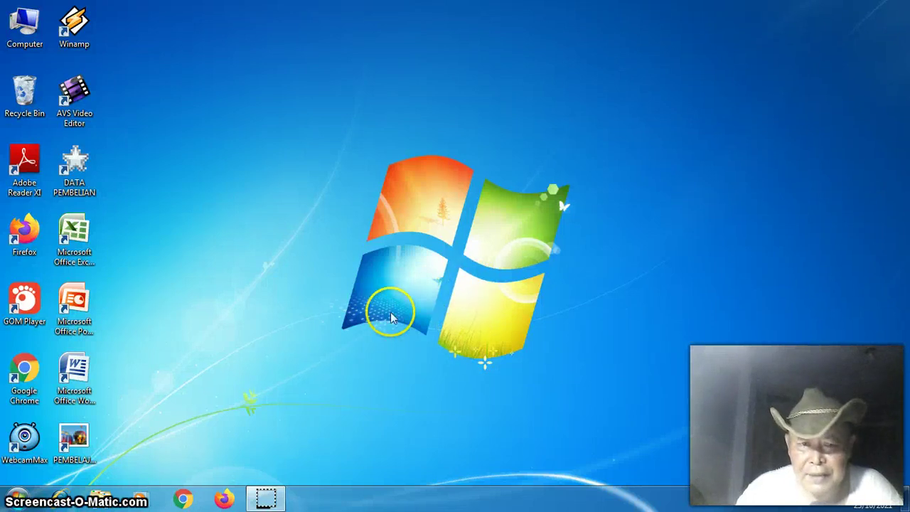
# Open the PERCOBAAN SIMPAN workbook from the New Volume (D:) drive in Windows Explorer
pyautogui.click(315, 322)
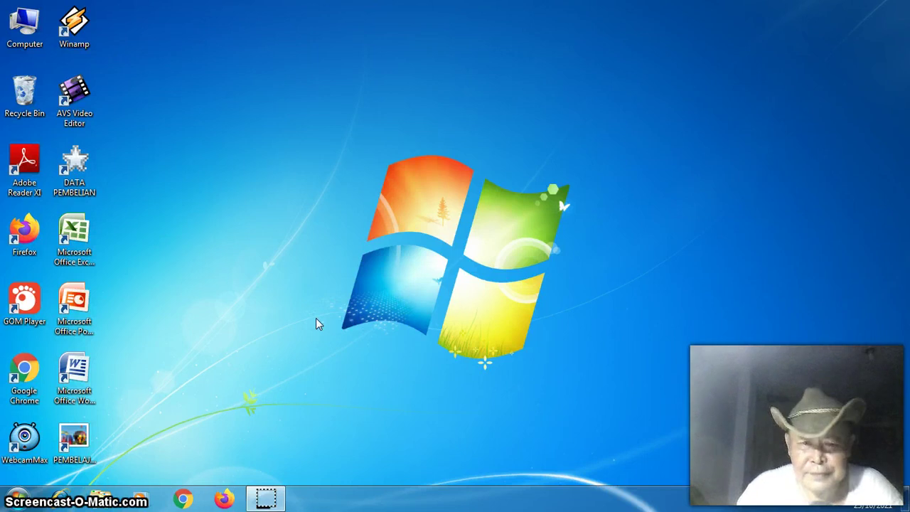
pyautogui.click(299, 320)
pyautogui.click(273, 330)
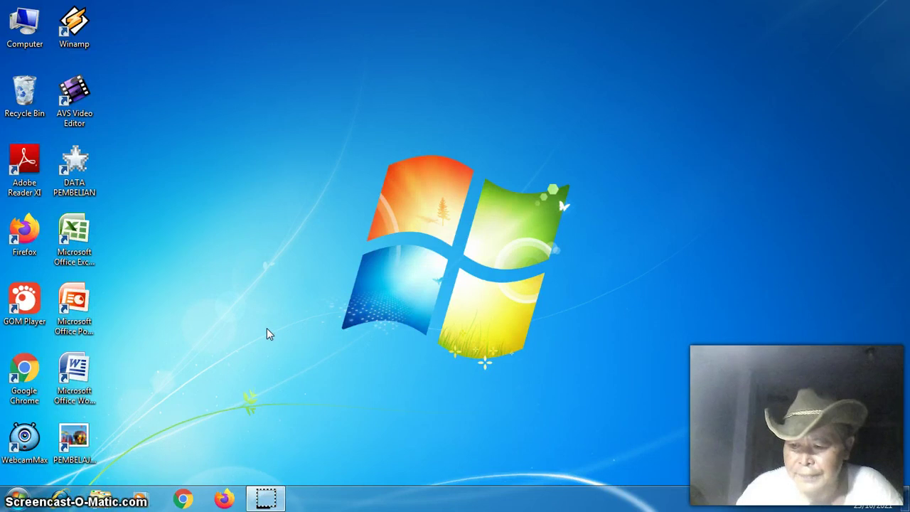
pyautogui.click(258, 326)
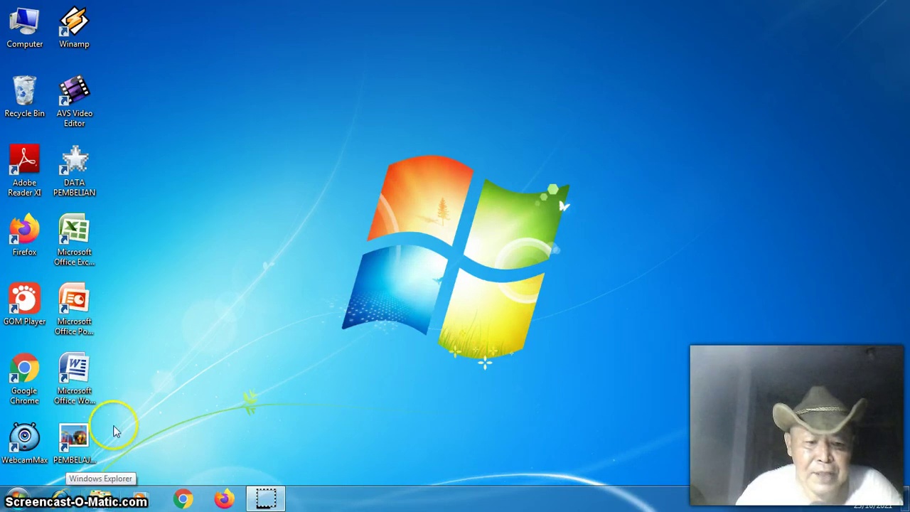
pyautogui.click(99, 497)
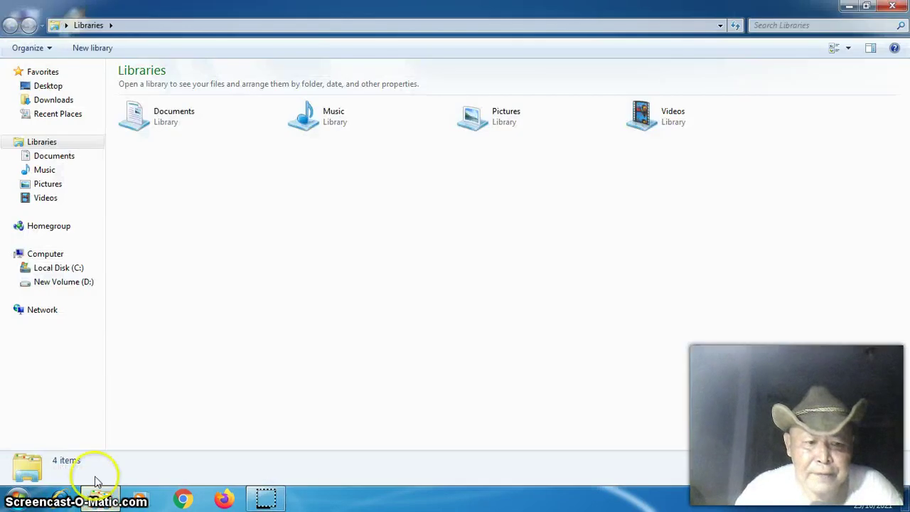
pyautogui.click(86, 283)
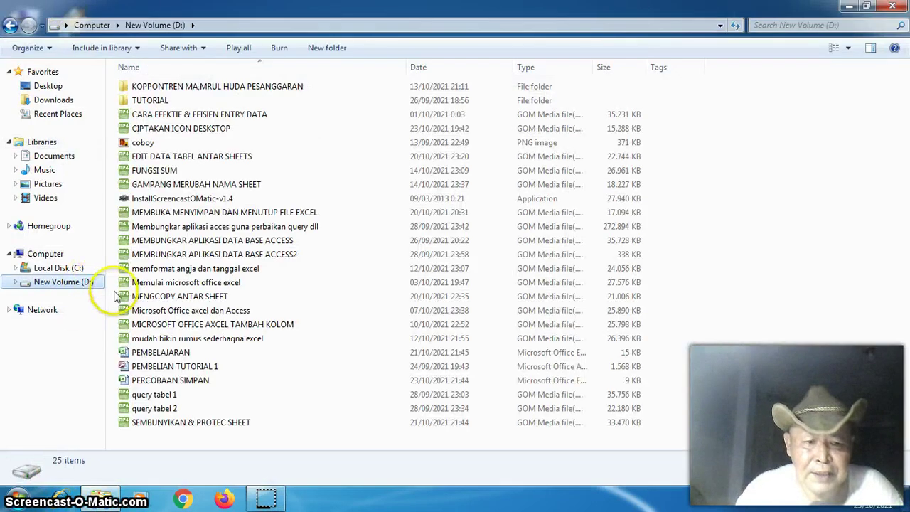
pyautogui.click(204, 383)
pyautogui.doubleClick(204, 383)
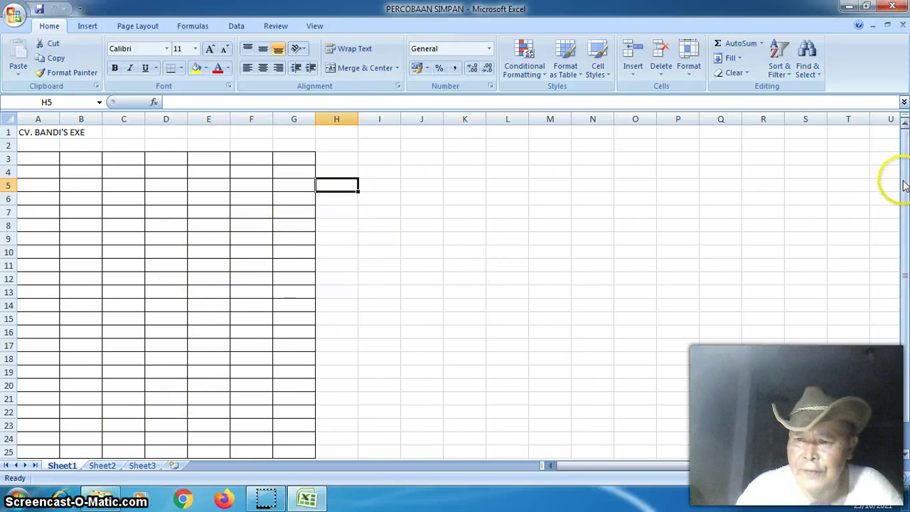
pyautogui.moveTo(906, 182)
pyautogui.mouseDown()
pyautogui.moveTo(906, 285)
pyautogui.moveTo(906, 151)
pyautogui.mouseUp()
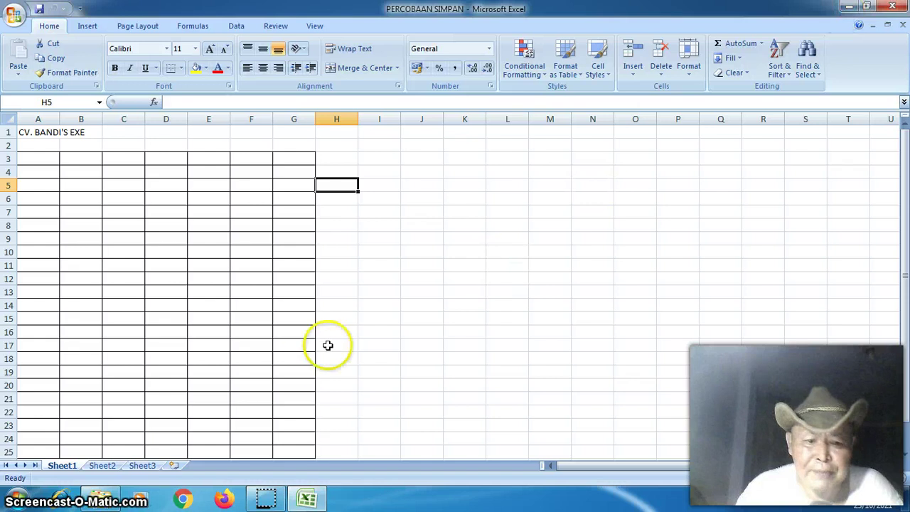
pyautogui.moveTo(105, 503)
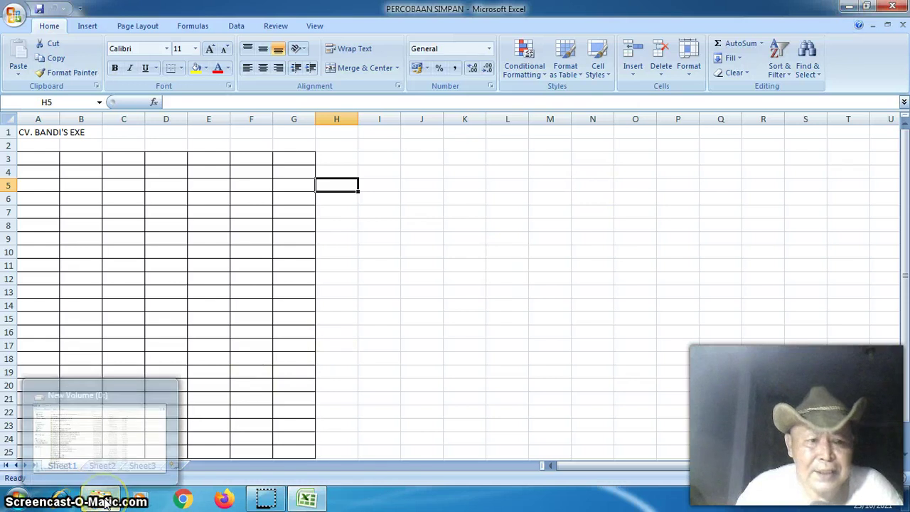
# Return to the New Volume (D:) file list and open the PEMBELAJARAN workbook
pyautogui.click(135, 425)
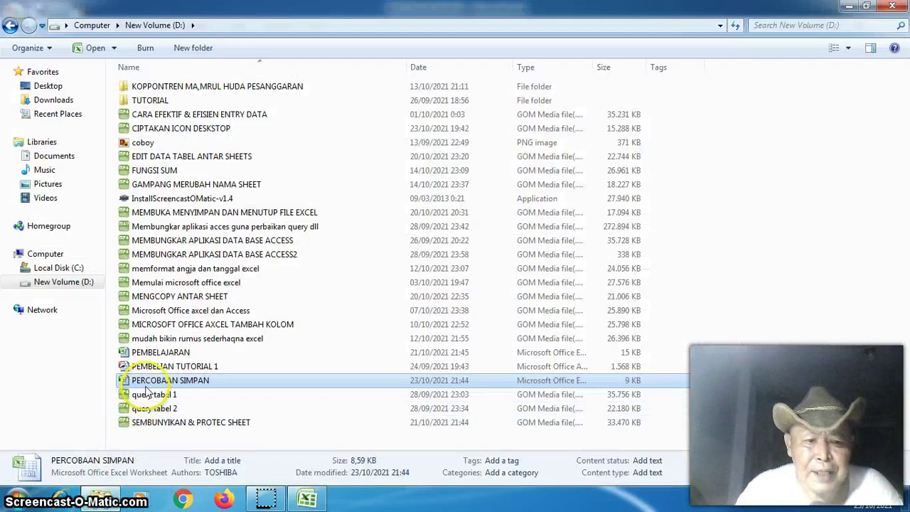
pyautogui.doubleClick(156, 354)
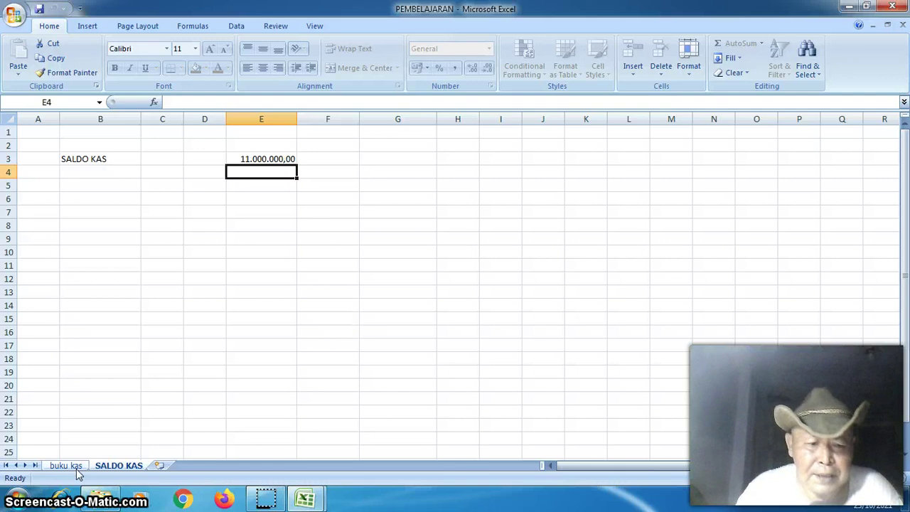
# On the buku kas sheet, select the BUKU KAS table from A1 down to G25
pyautogui.click(71, 465)
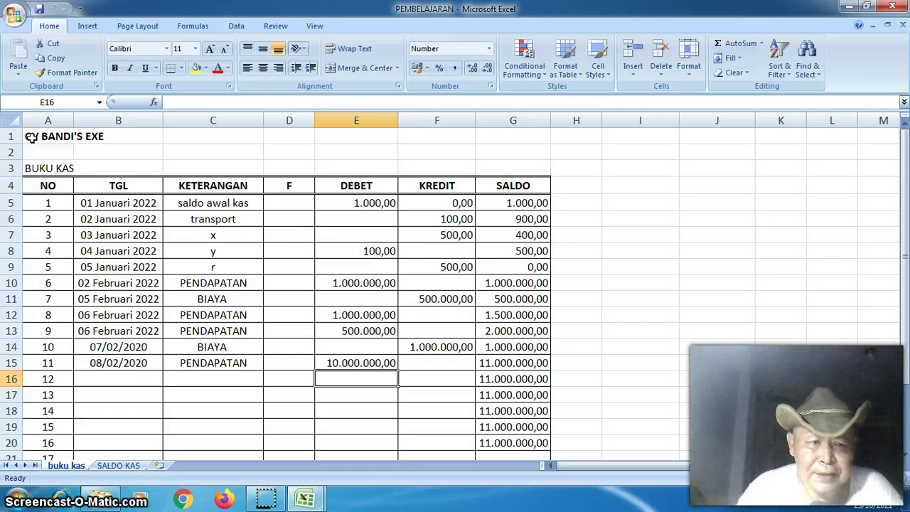
pyautogui.click(31, 138)
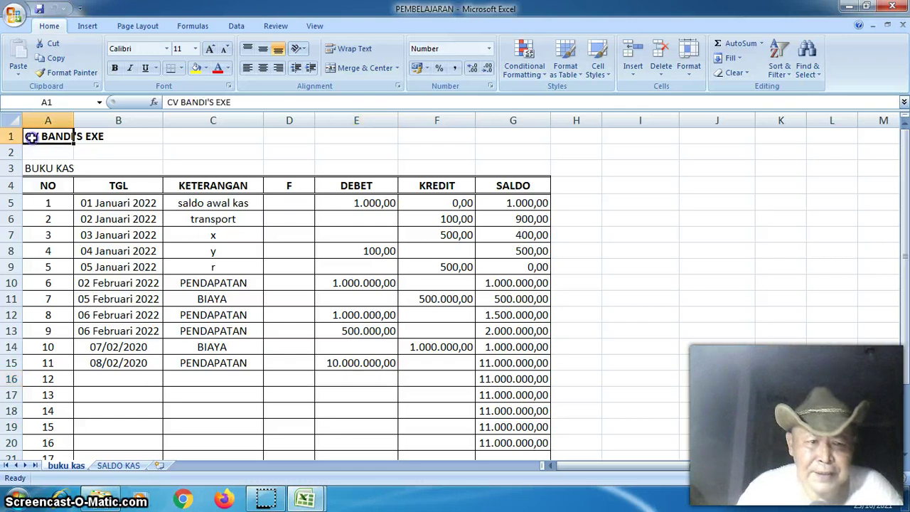
pyautogui.moveTo(54, 144)
pyautogui.mouseDown()
pyautogui.moveTo(368, 154)
pyautogui.moveTo(487, 216)
pyautogui.moveTo(509, 447)
pyautogui.mouseUp()
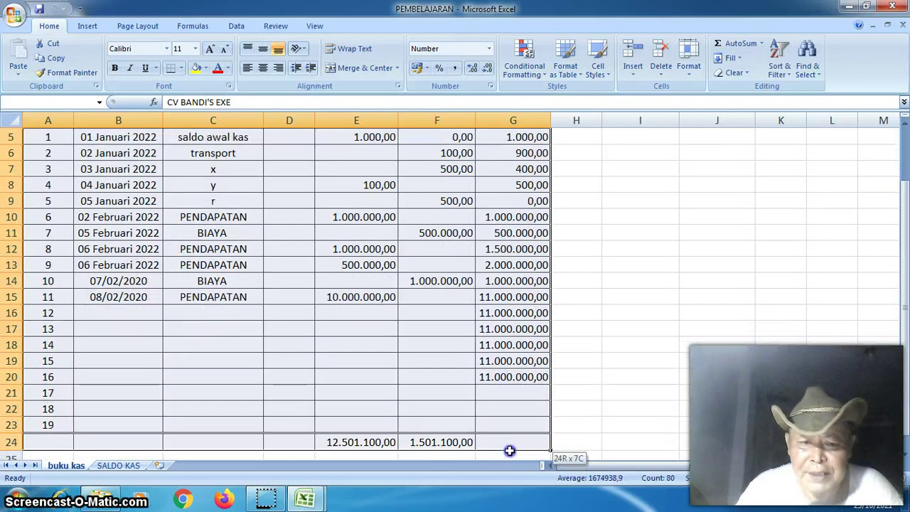
pyautogui.moveTo(509, 450); pyautogui.dragTo(510, 451)
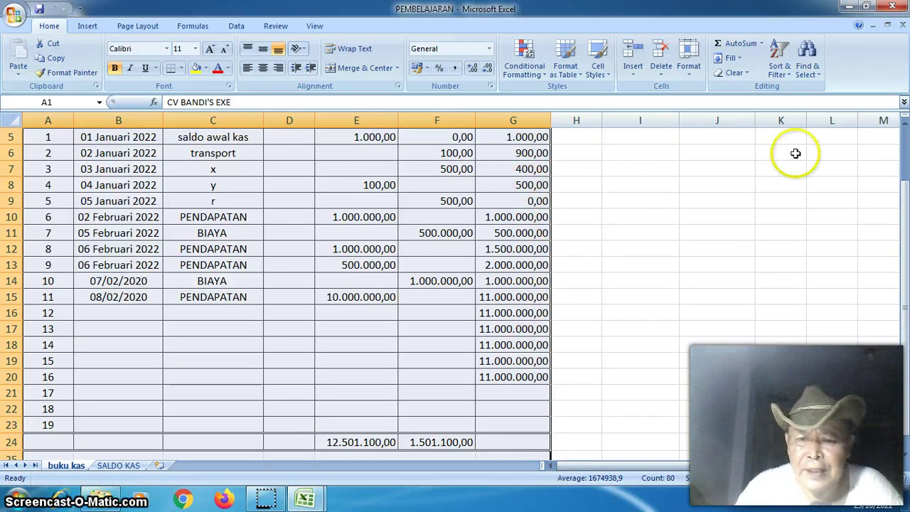
pyautogui.moveTo(904, 143); pyautogui.dragTo(905, 134)
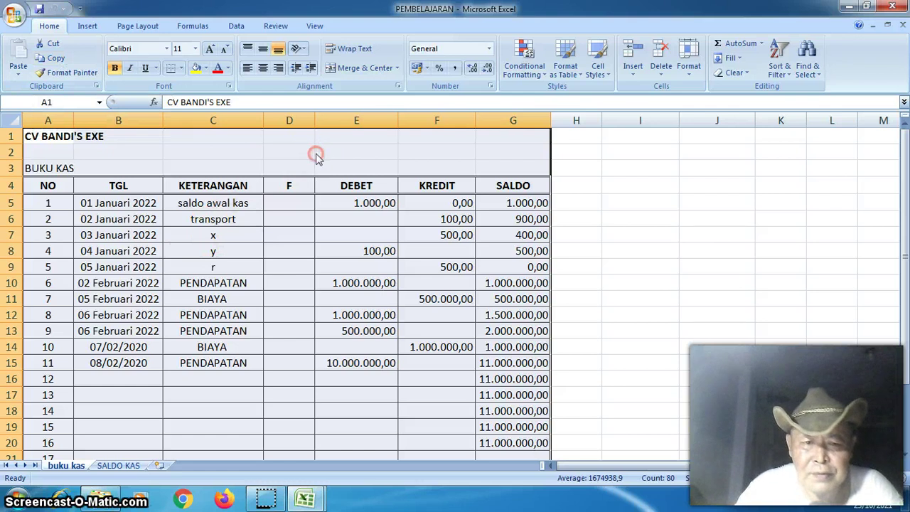
# Copy the selected BUKU KAS range A1:G25 using the right-click menu
pyautogui.rightClick(316, 155)
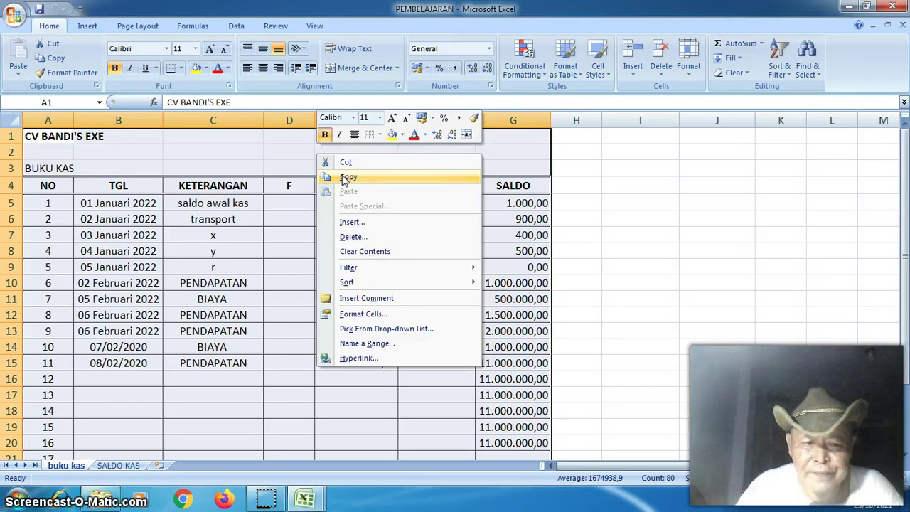
pyautogui.click(346, 177)
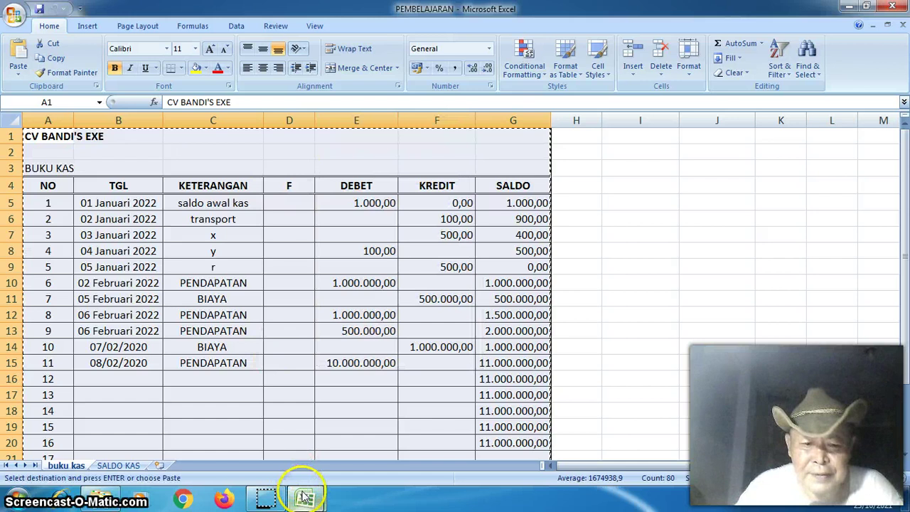
pyautogui.moveTo(306, 498)
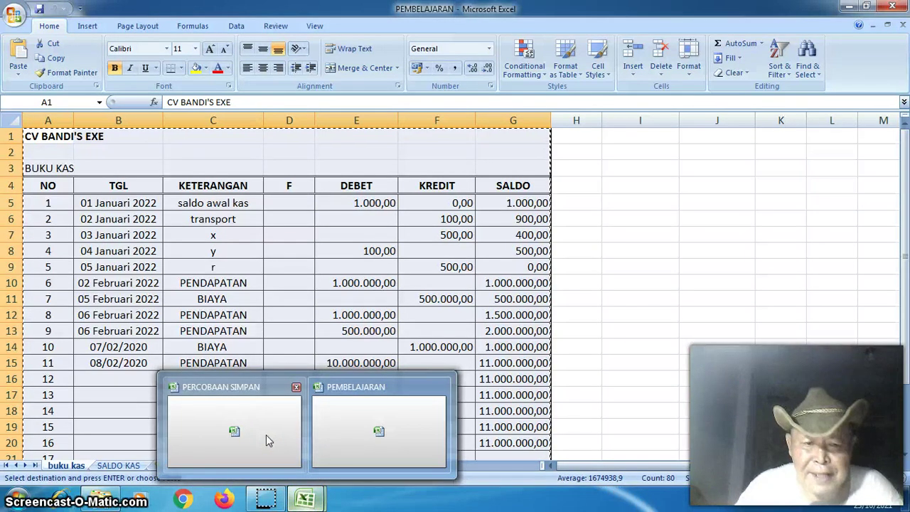
pyautogui.click(350, 419)
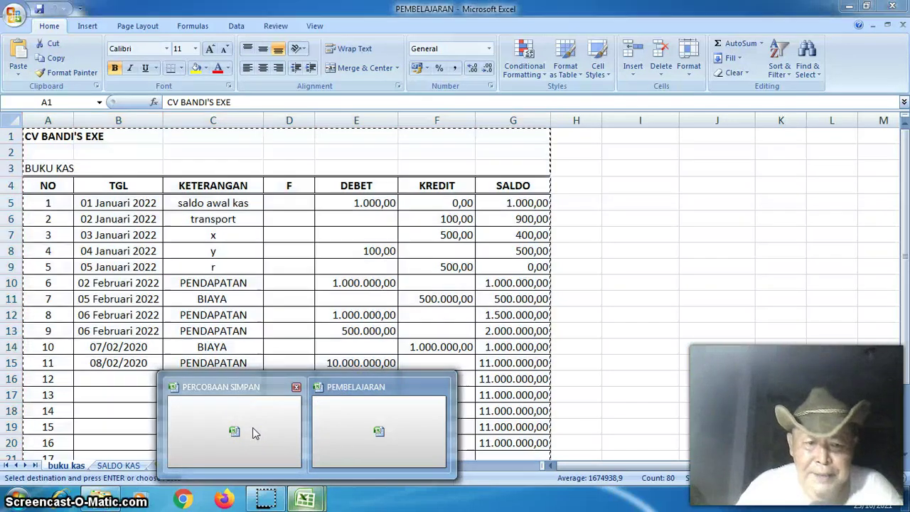
# Paste the cash-book table at I1 in PERCOBAAN SIMPAN and widen column J for the dates
pyautogui.click(252, 427)
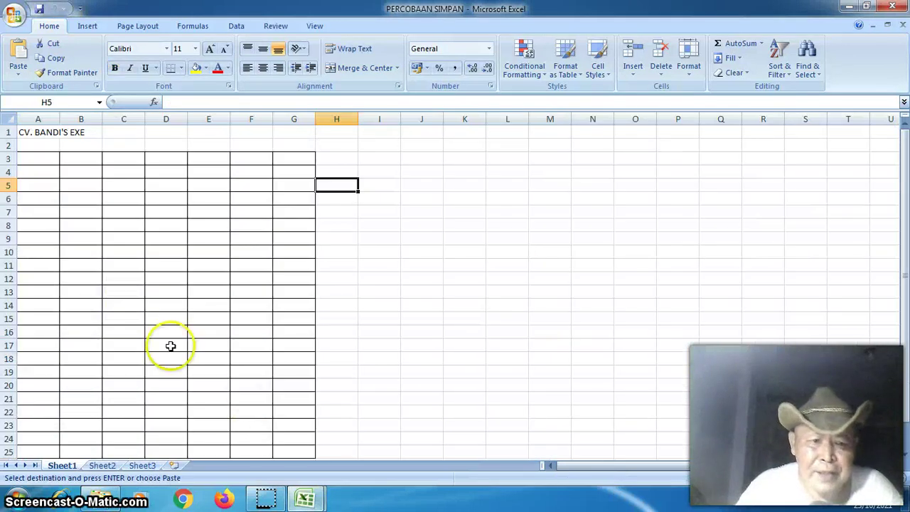
pyautogui.click(377, 158)
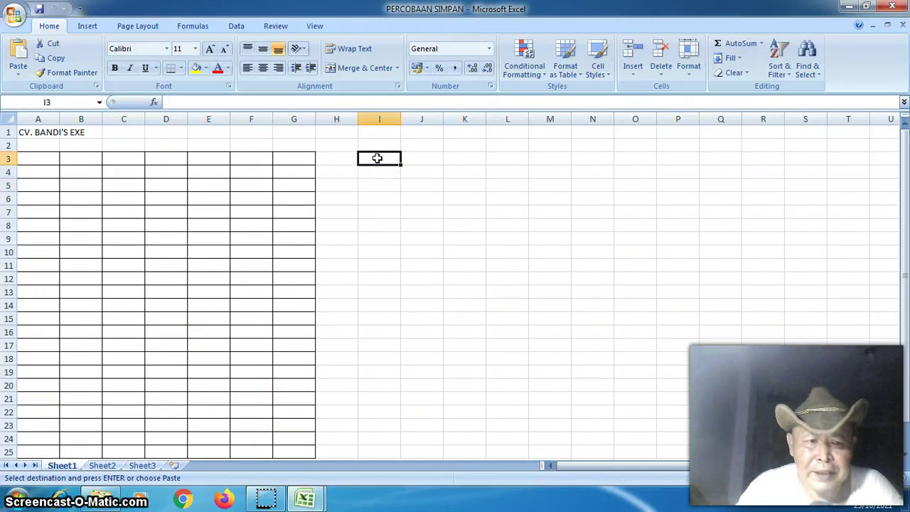
pyautogui.click(380, 136)
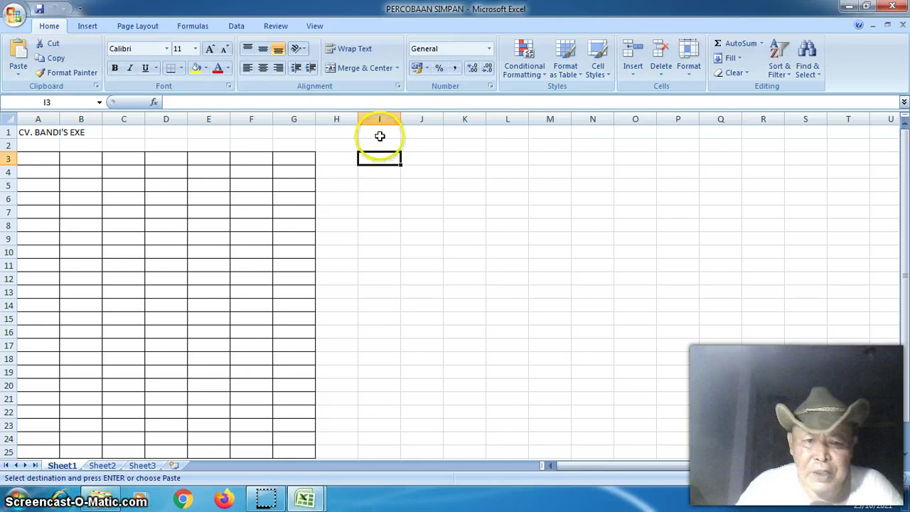
pyautogui.click(380, 136)
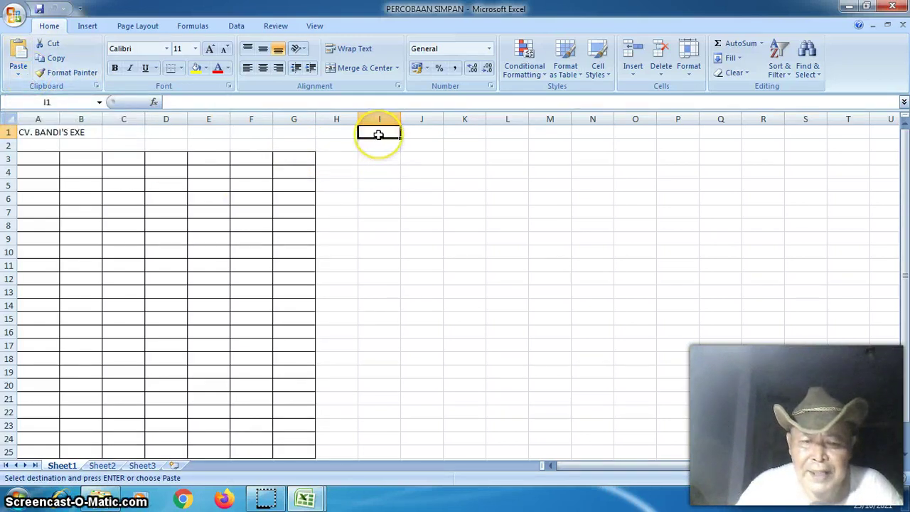
pyautogui.rightClick(380, 137)
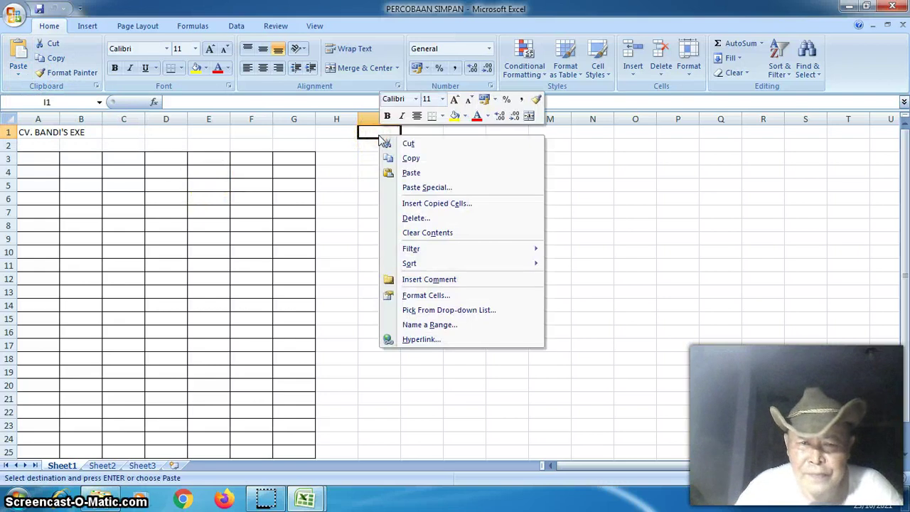
pyautogui.click(403, 173)
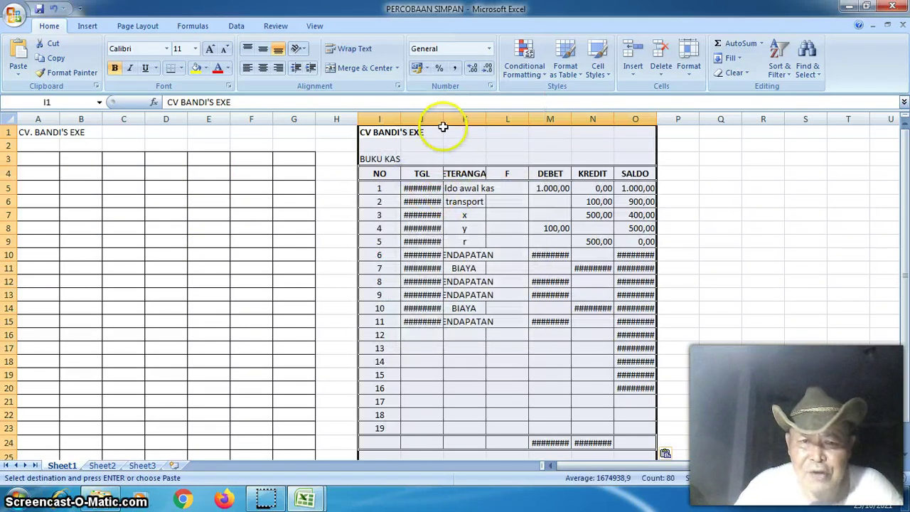
pyautogui.moveTo(443, 118); pyautogui.dragTo(486, 126)
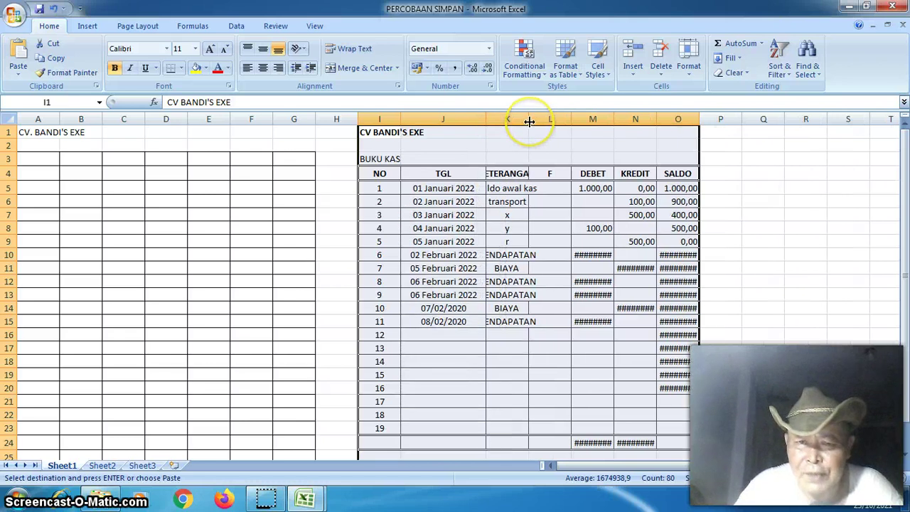
# Widen columns K, M, N and O so KETERANGAN text and DEBET, KREDIT, SALDO amounts show fully
pyautogui.moveTo(529, 122); pyautogui.dragTo(530, 122)
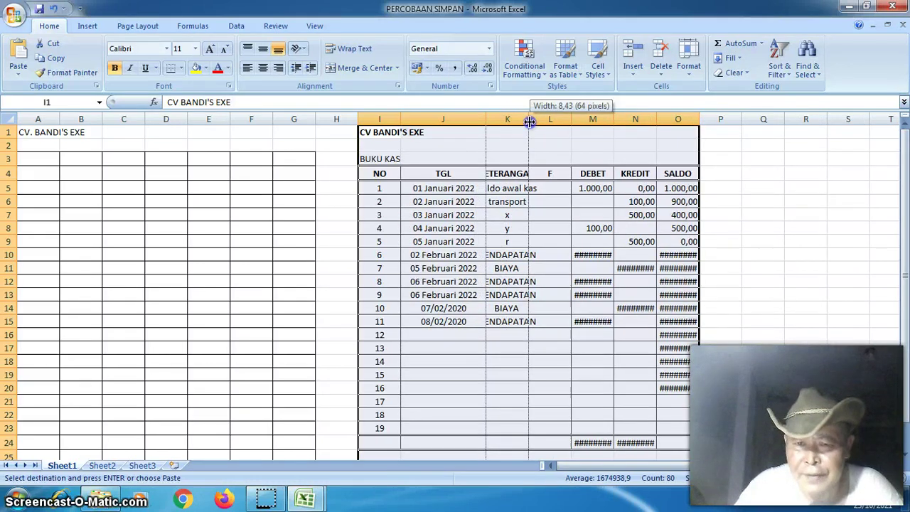
pyautogui.moveTo(529, 122); pyautogui.dragTo(552, 120)
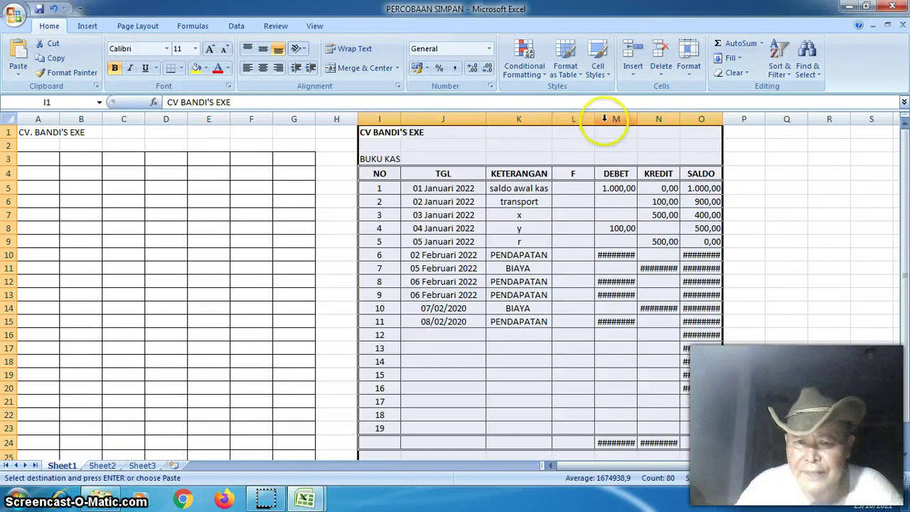
pyautogui.moveTo(639, 121); pyautogui.dragTo(656, 120)
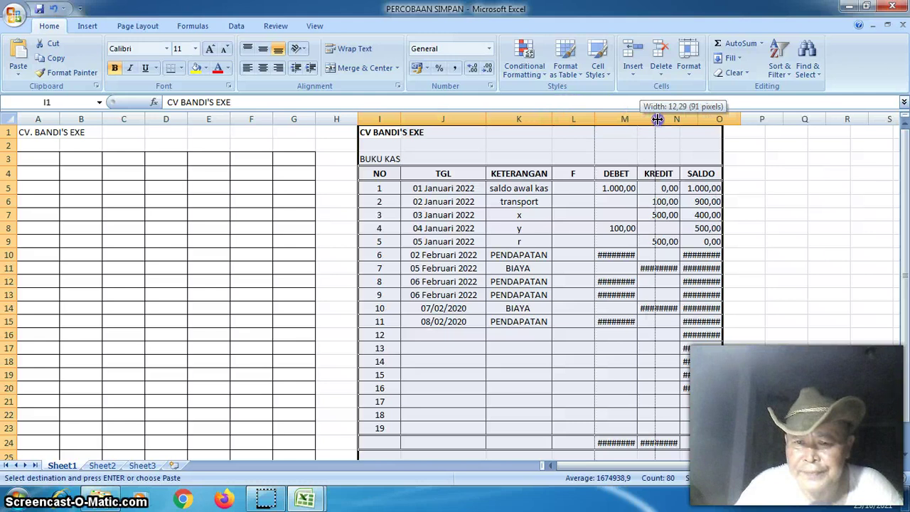
pyautogui.moveTo(697, 115); pyautogui.dragTo(719, 119)
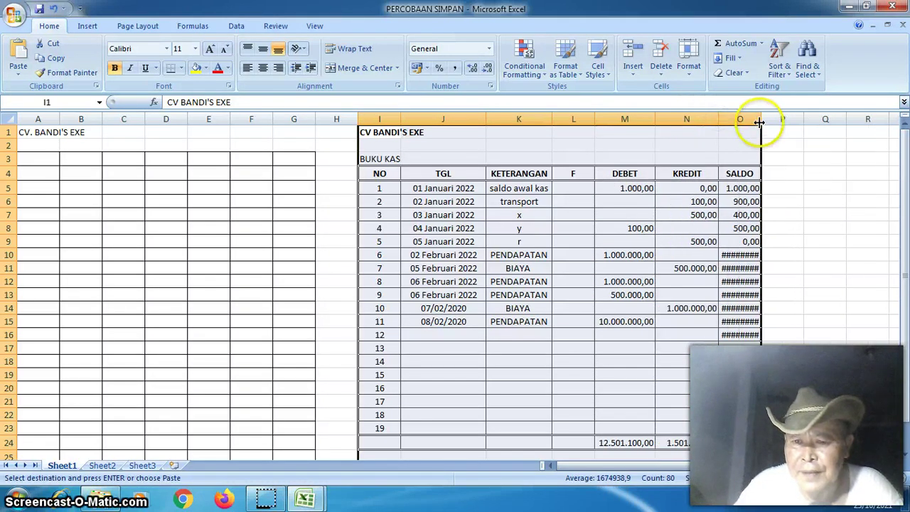
pyautogui.moveTo(760, 119); pyautogui.dragTo(782, 118)
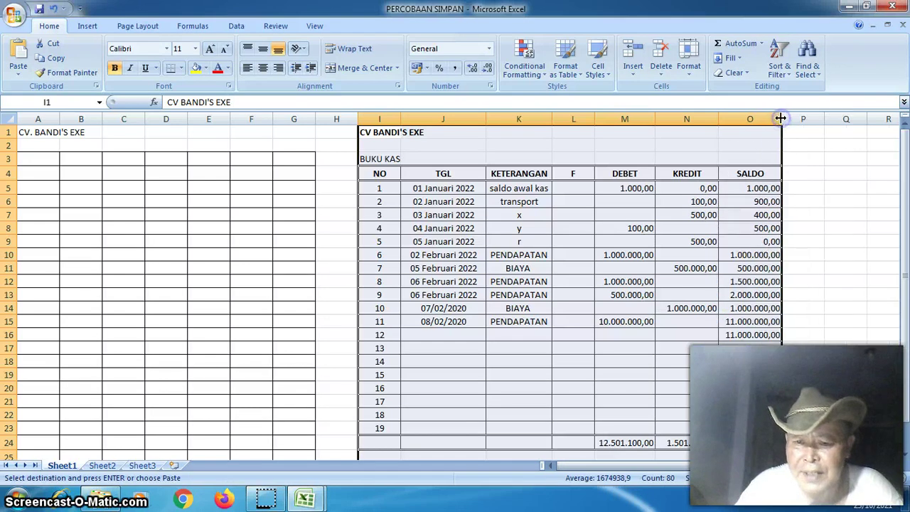
pyautogui.click(735, 443)
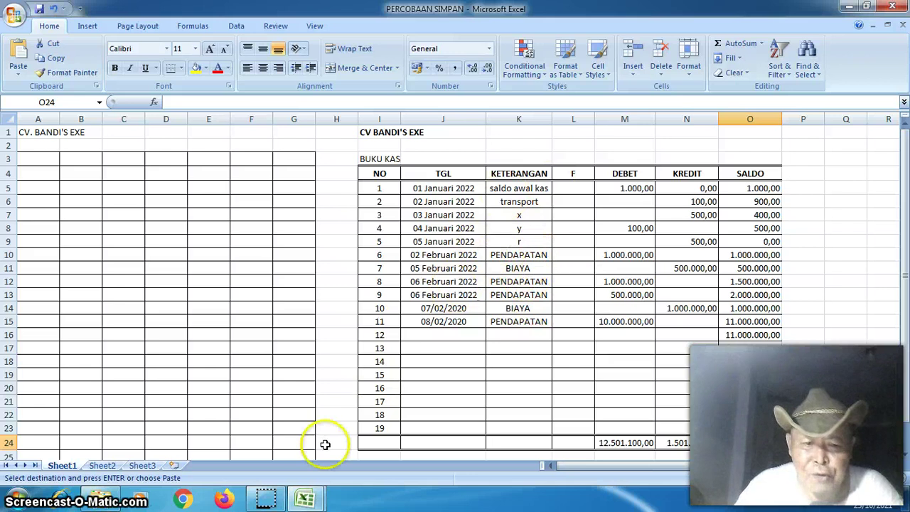
pyautogui.moveTo(309, 500)
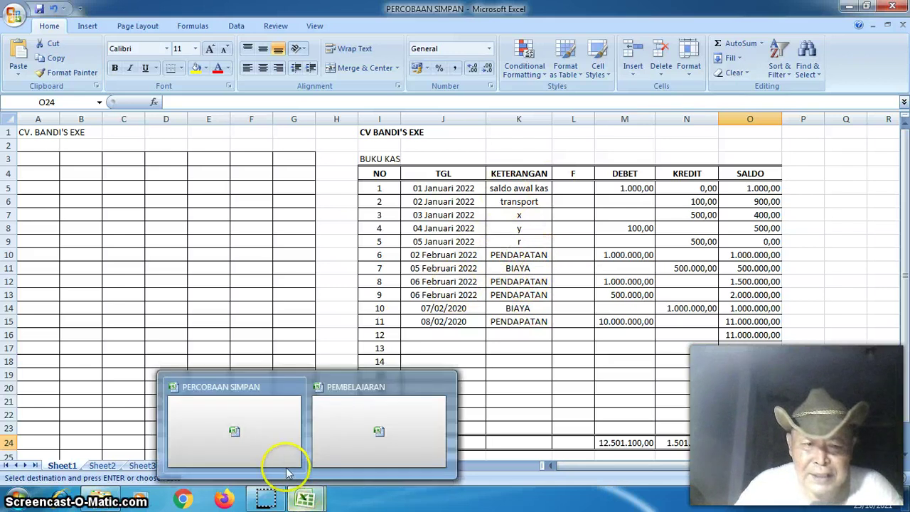
pyautogui.click(340, 427)
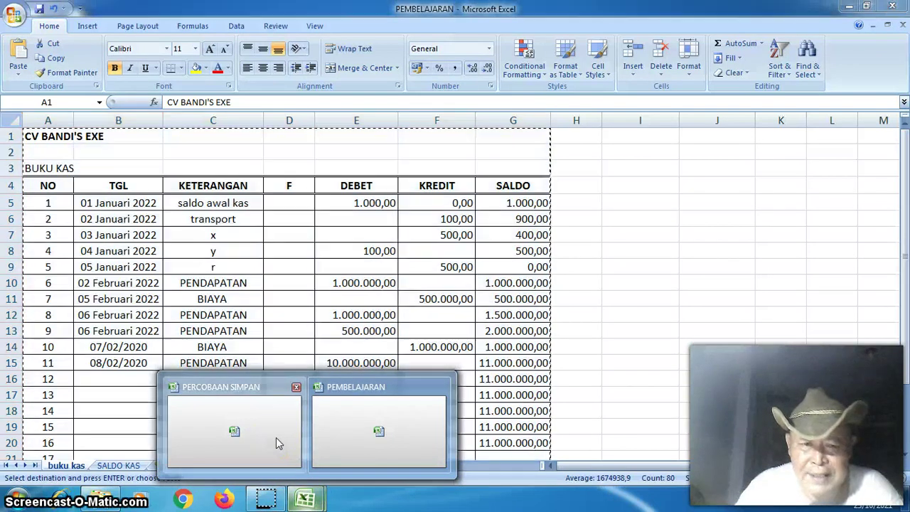
pyautogui.click(276, 437)
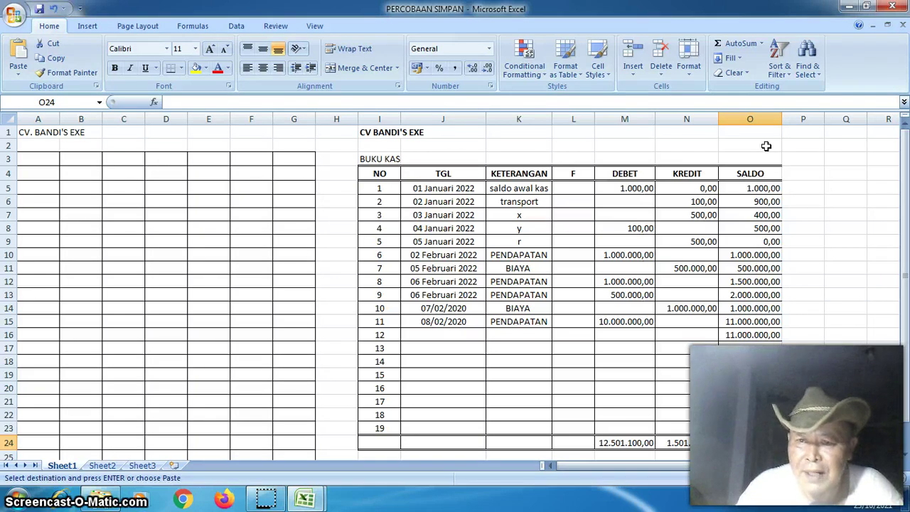
pyautogui.click(759, 144)
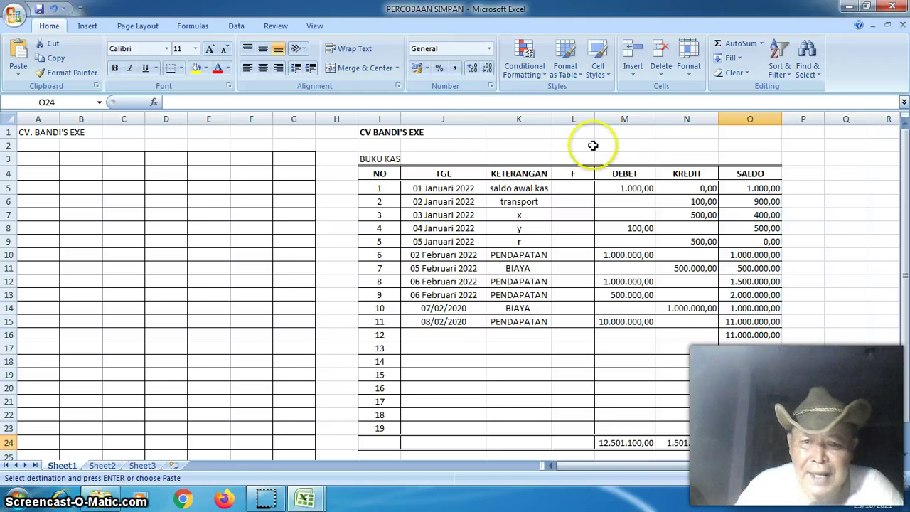
pyautogui.click(335, 146)
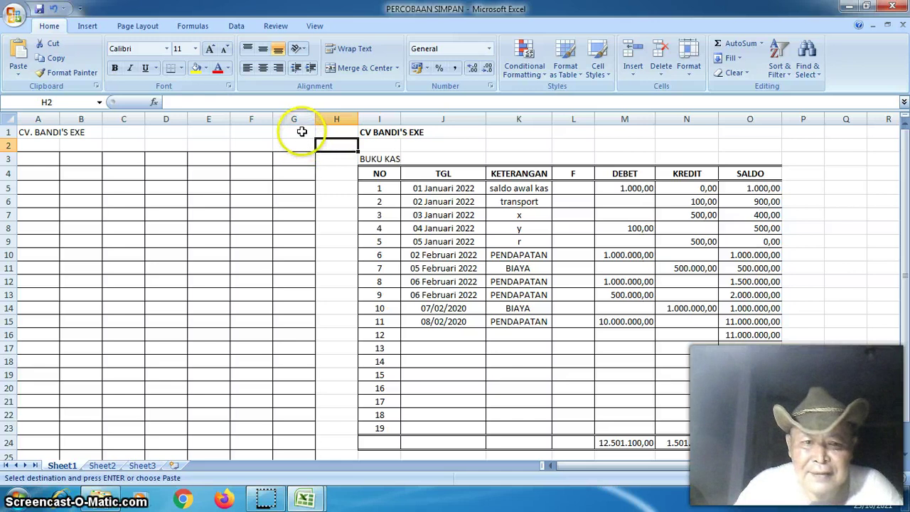
pyautogui.click(302, 133)
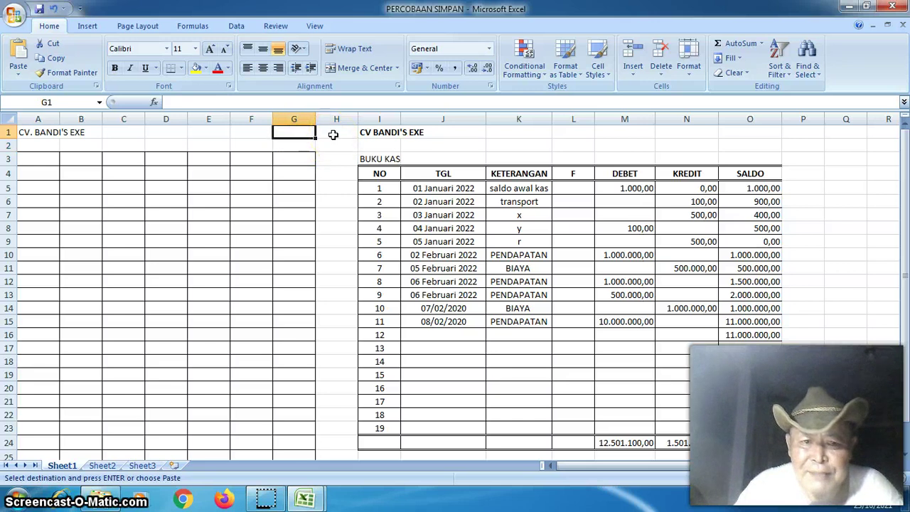
pyautogui.click(333, 134)
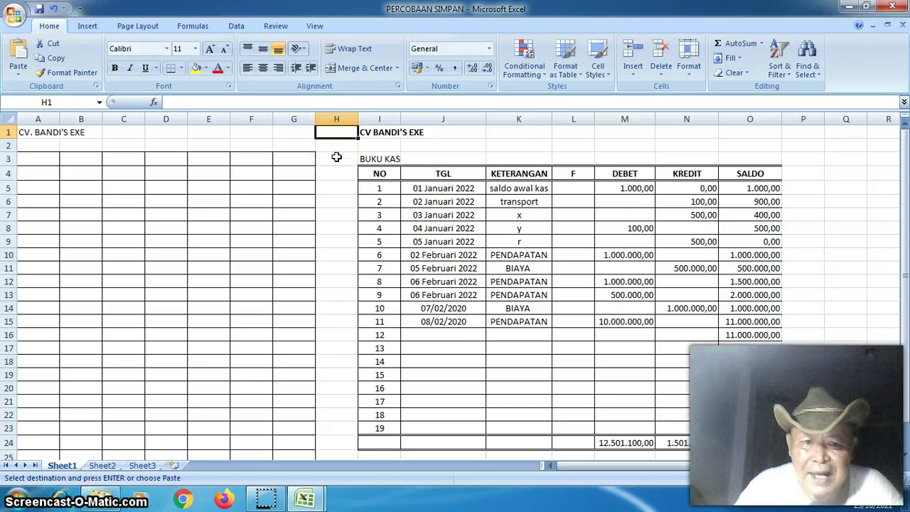
pyautogui.click(337, 157)
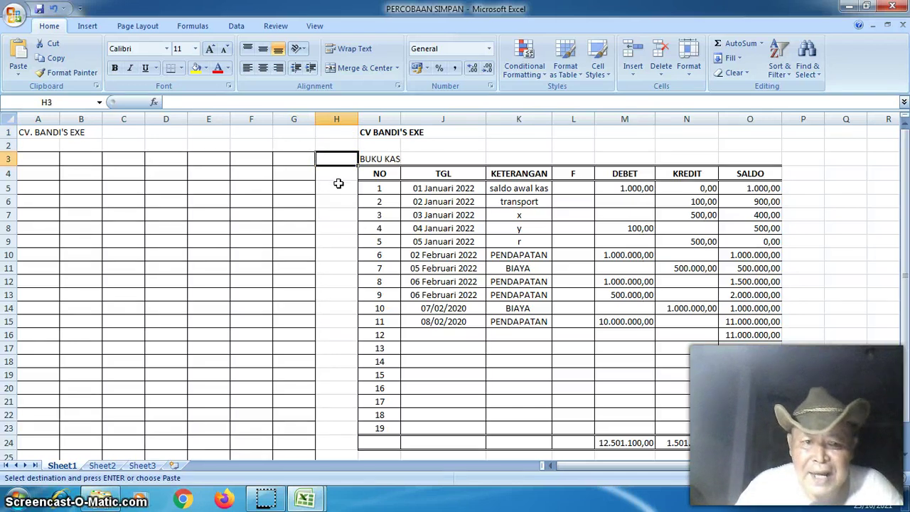
pyautogui.click(346, 209)
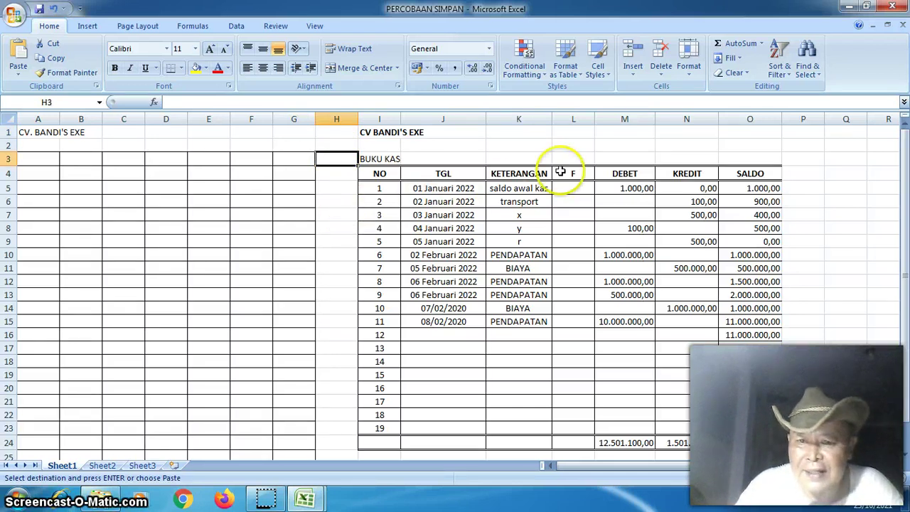